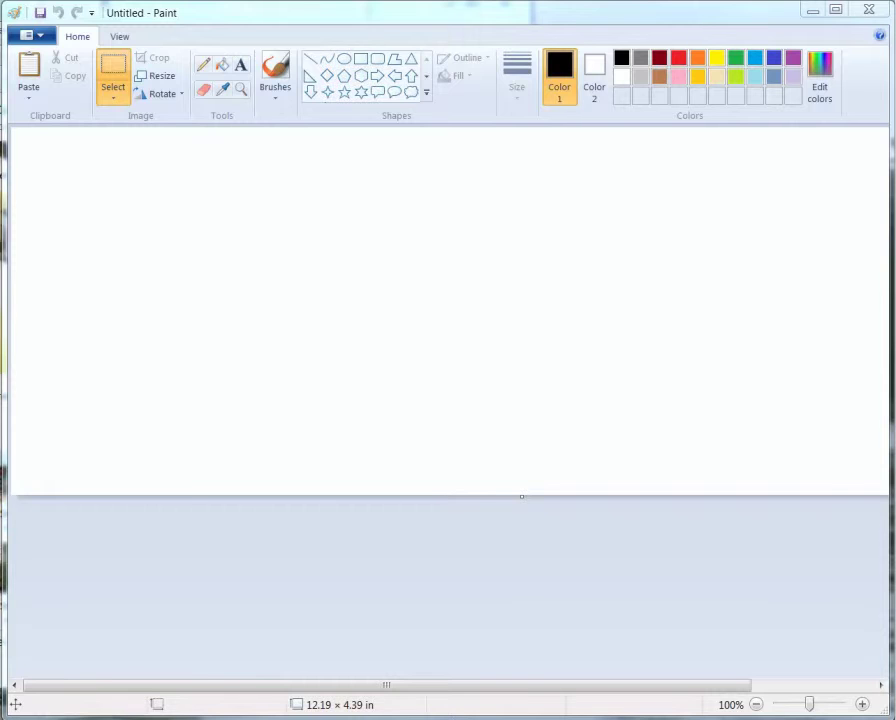
- Bring the Pictures library with The-Sky-is-the-Limit photos in front of the blank Paint canvas
key(alt+Tab)
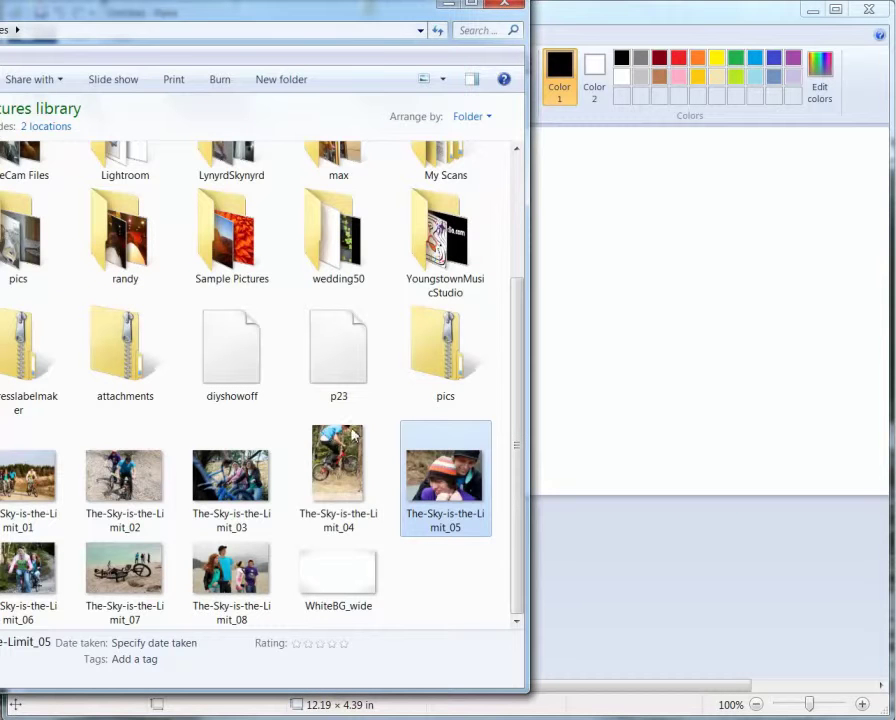
- Copy The-Sky-is-the-Limit_05 from the Pictures library and try pasting it onto the Paint canvas
right_click(449, 481)
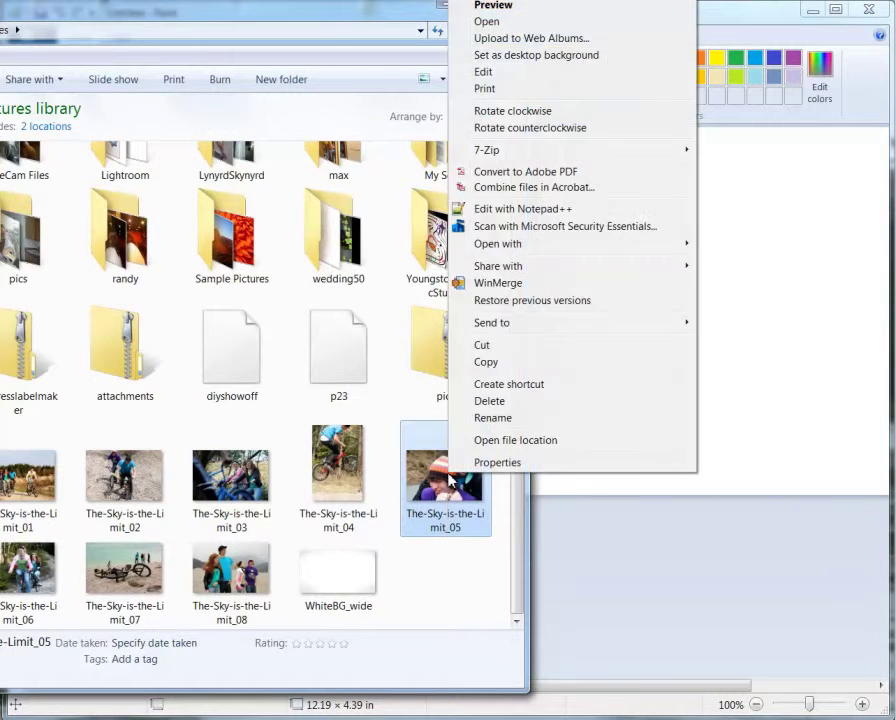
click(497, 366)
click(622, 294)
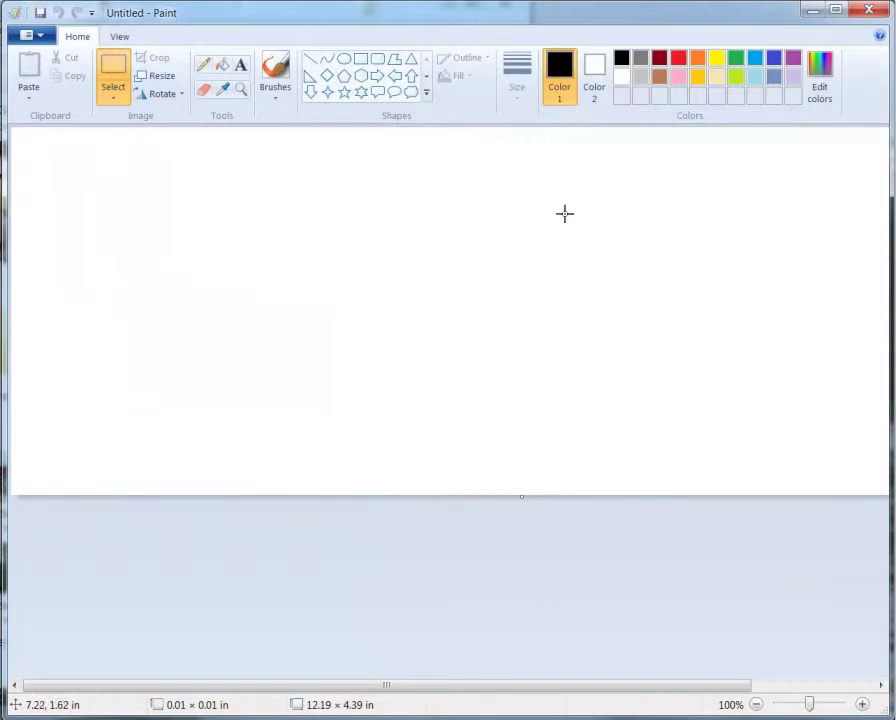
right_click(128, 170)
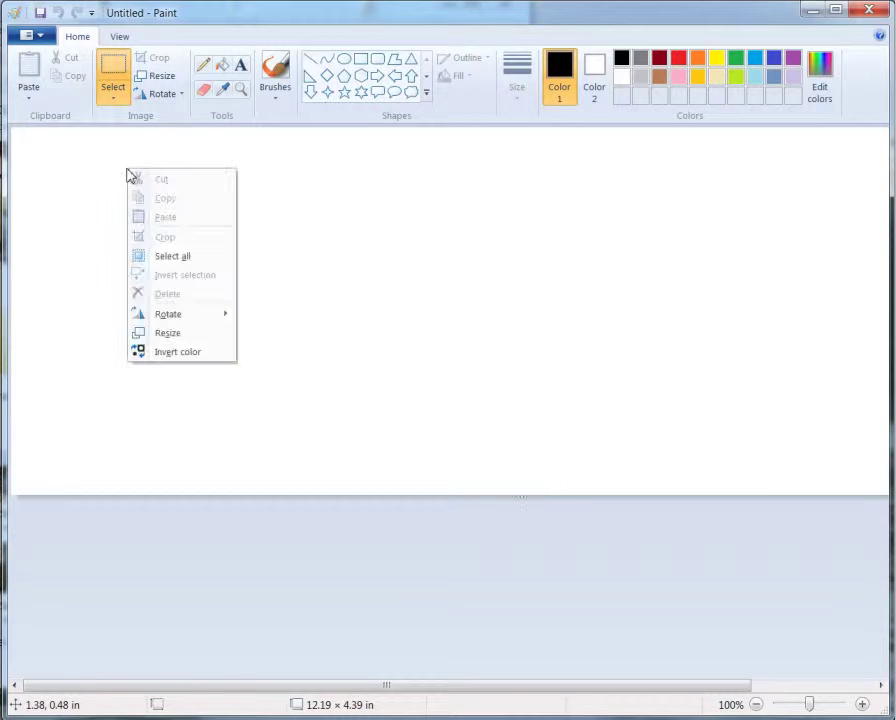
click(72, 200)
- Preview The-Sky-is-the-Limit_05 in Picasa Photo Viewer and copy the photo from there
key(alt+Tab)
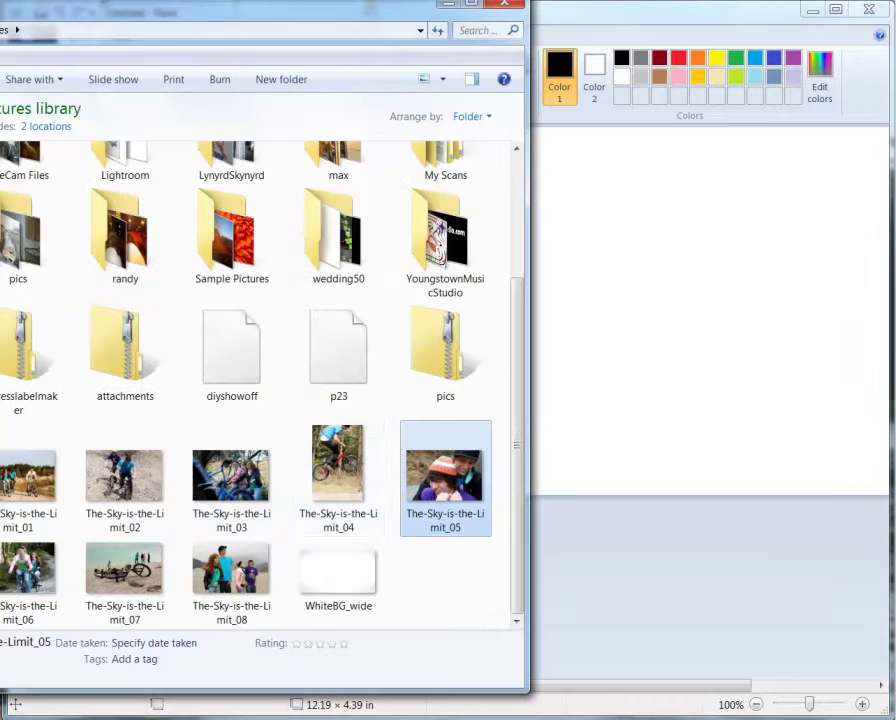
right_click(421, 474)
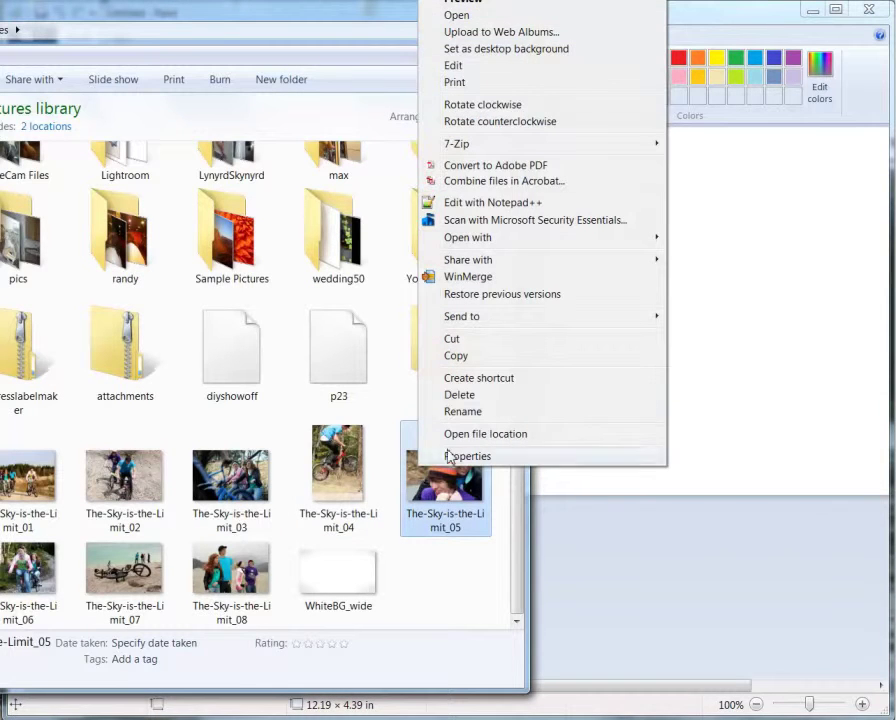
click(492, 6)
right_click(385, 278)
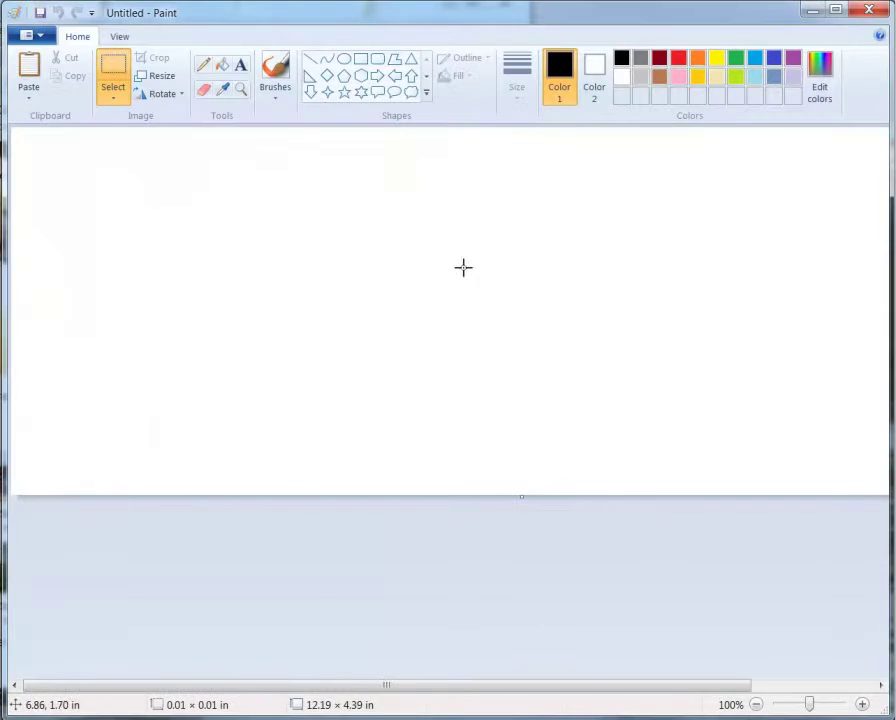
- Paste the copied beanie photo into Paint, growing the canvas to 16.01 × 10.68 in
right_click(203, 222)
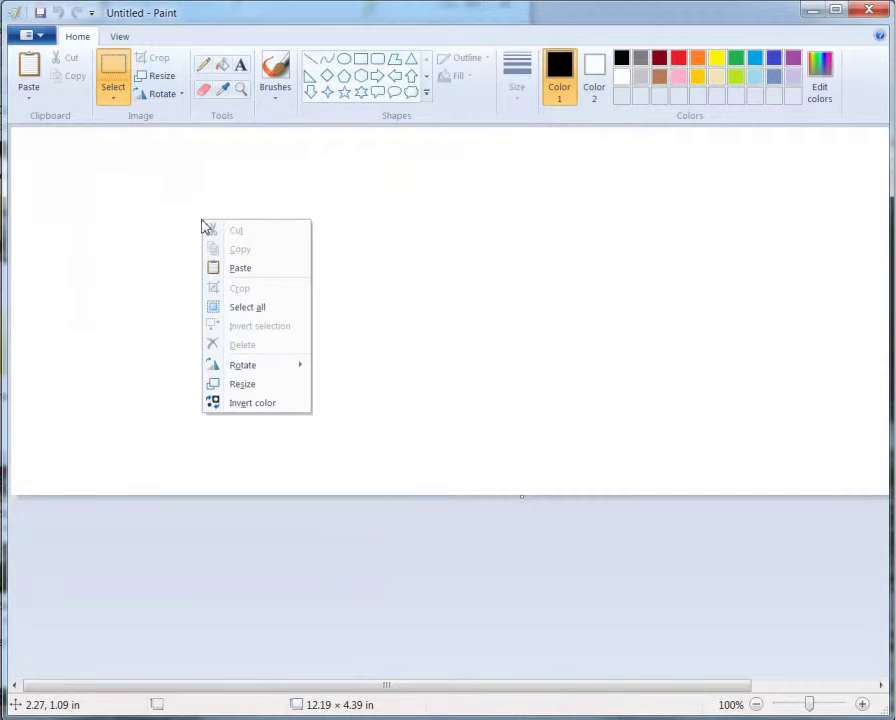
click(28, 97)
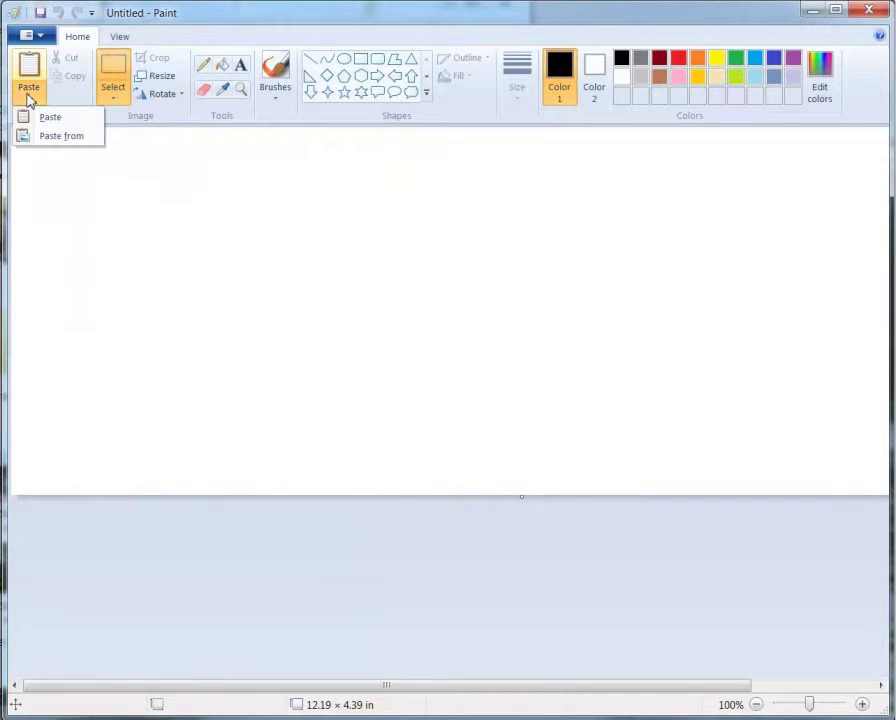
click(53, 140)
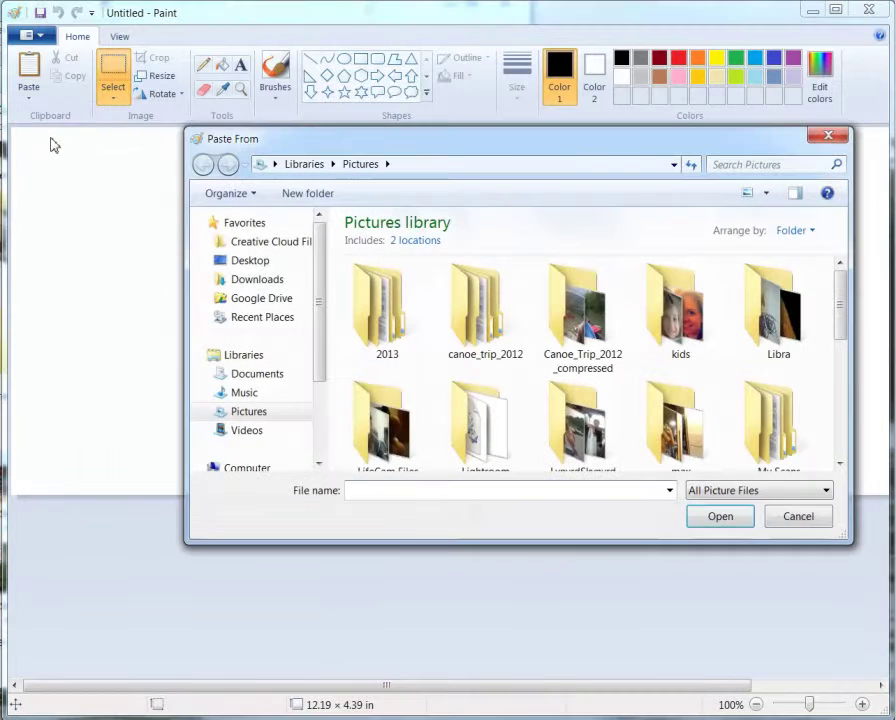
click(799, 518)
click(28, 92)
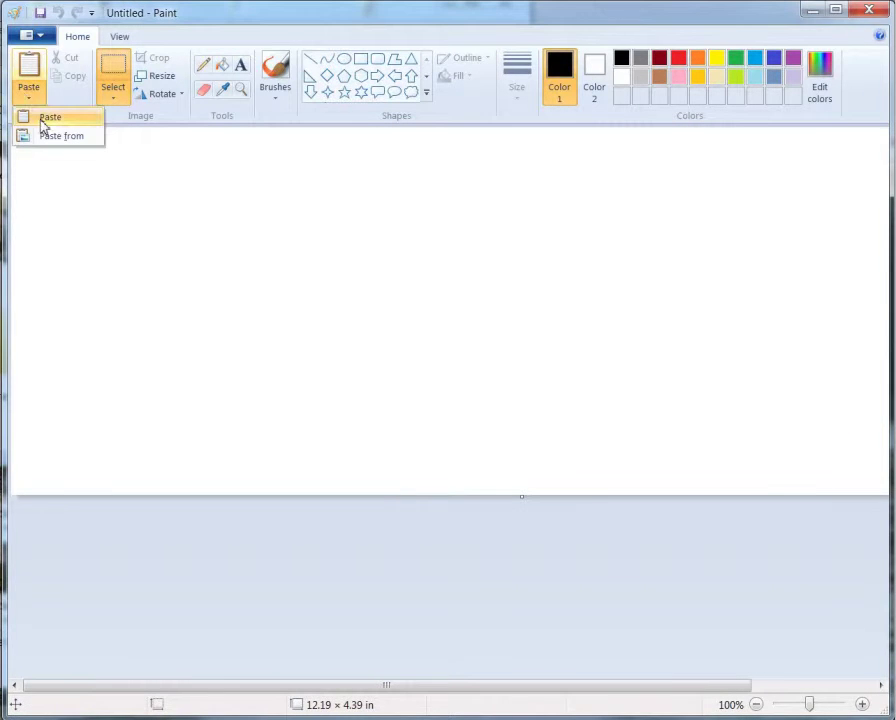
click(40, 118)
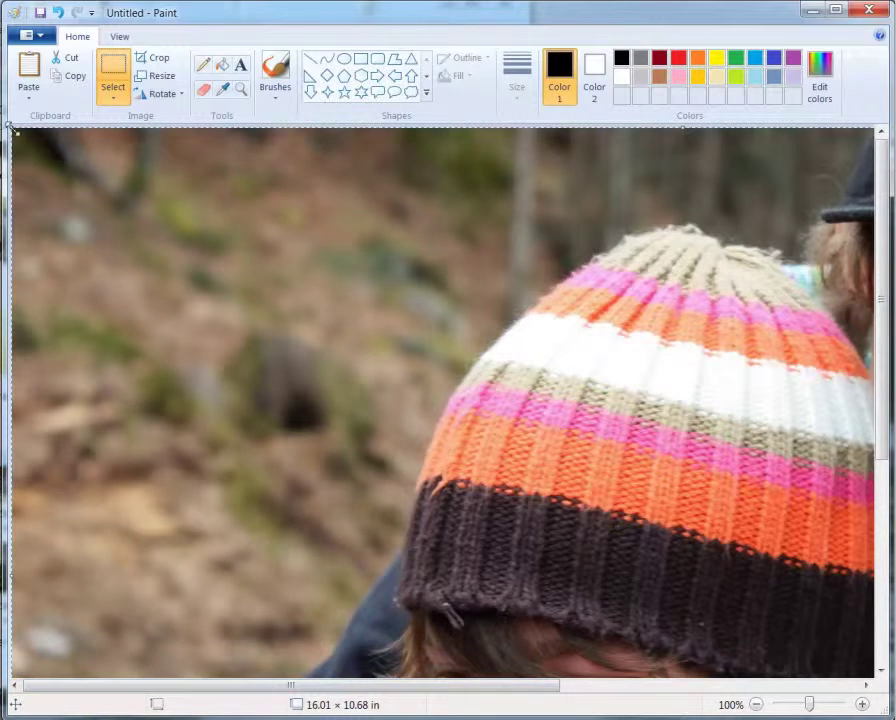
- Shrink the beanie photo to 5.20 × 3.54 in and place it at the canvas top-left
drag(12, 128, 132, 176)
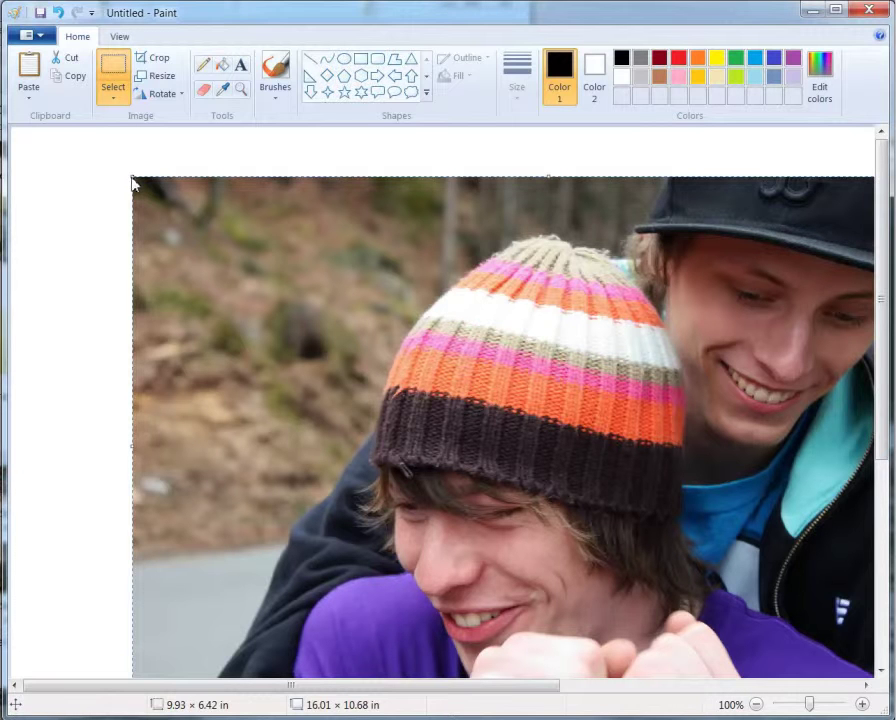
drag(128, 173, 528, 474)
drag(600, 520, 92, 183)
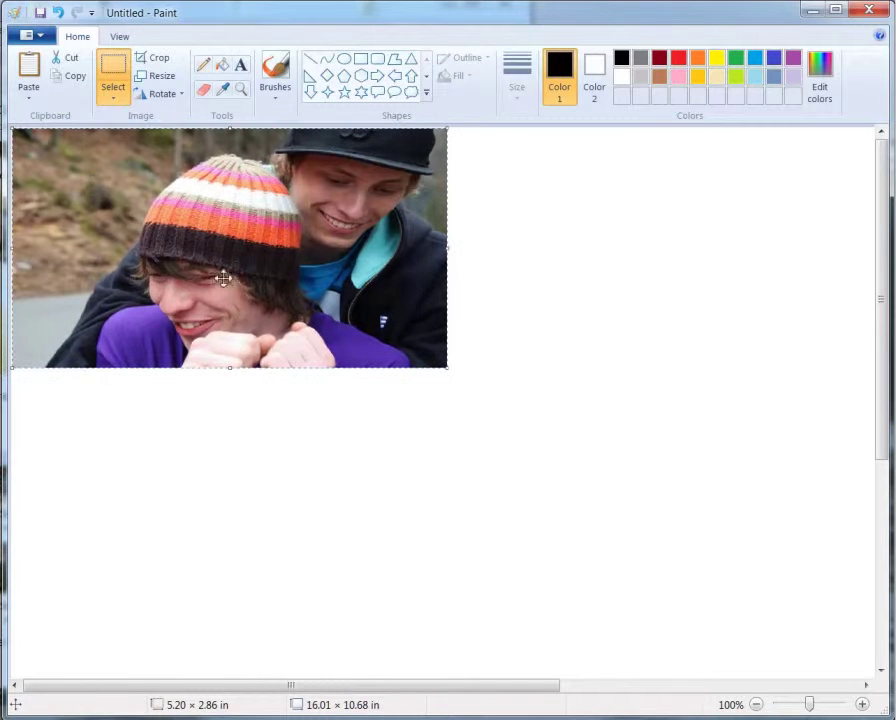
drag(231, 370, 230, 426)
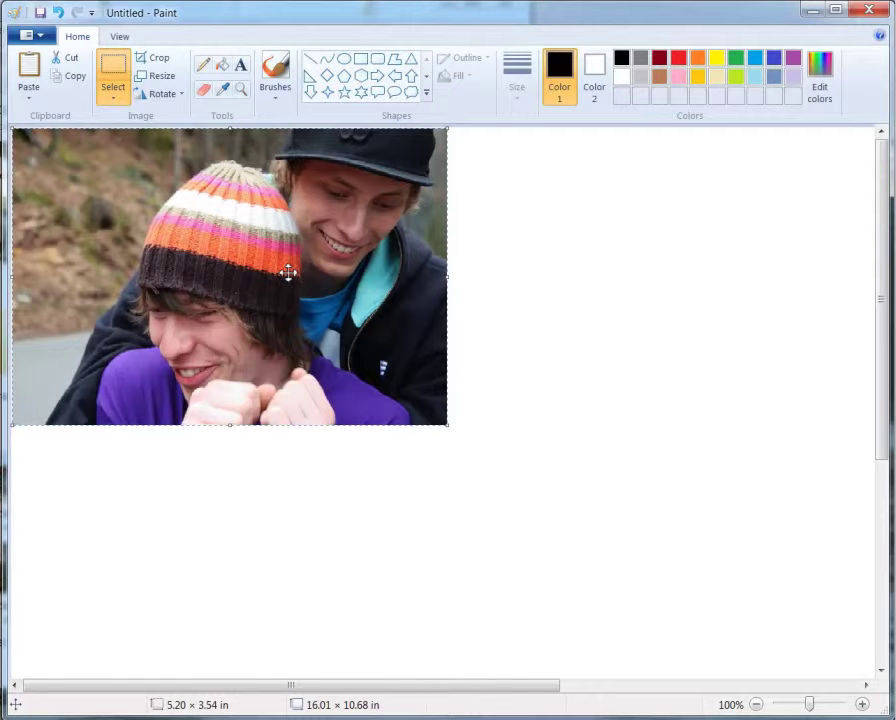
- Preview The-Sky-is-the-Limit_08 in Picasa Photo Viewer, copy it, and close the viewer
key(alt+Tab)
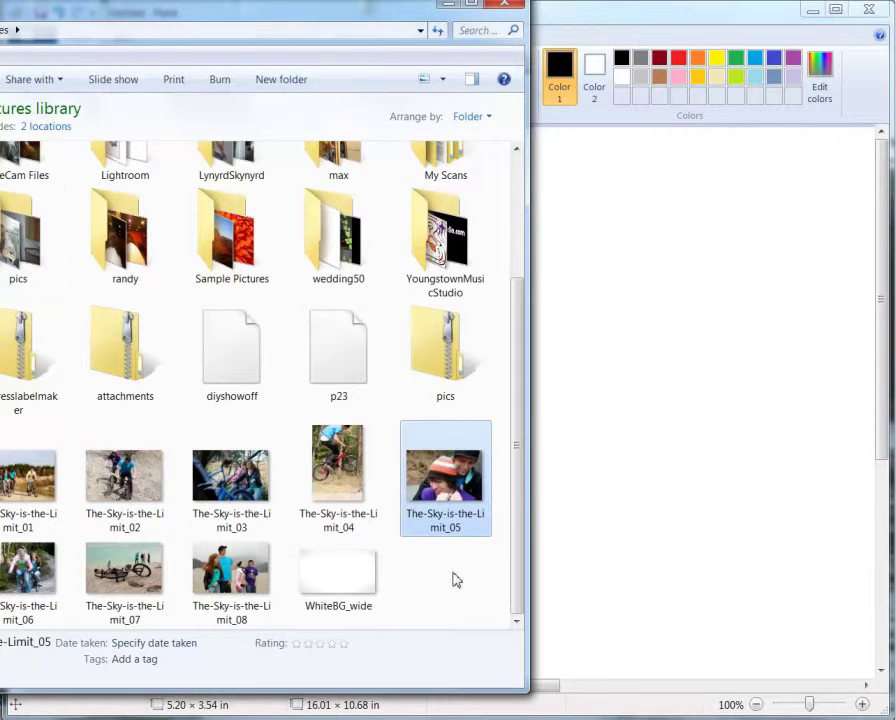
click(218, 606)
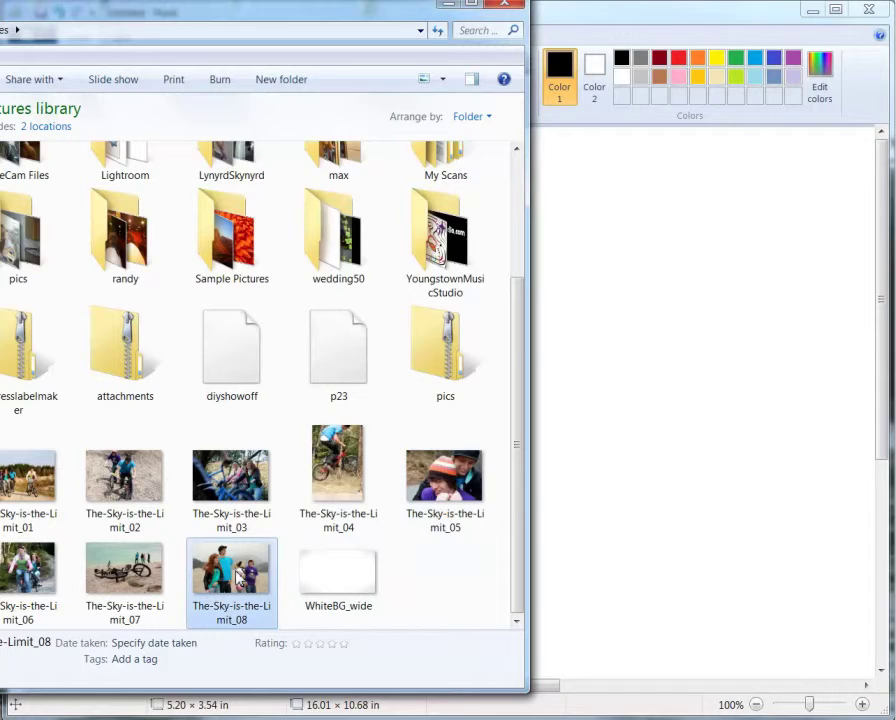
right_click(235, 570)
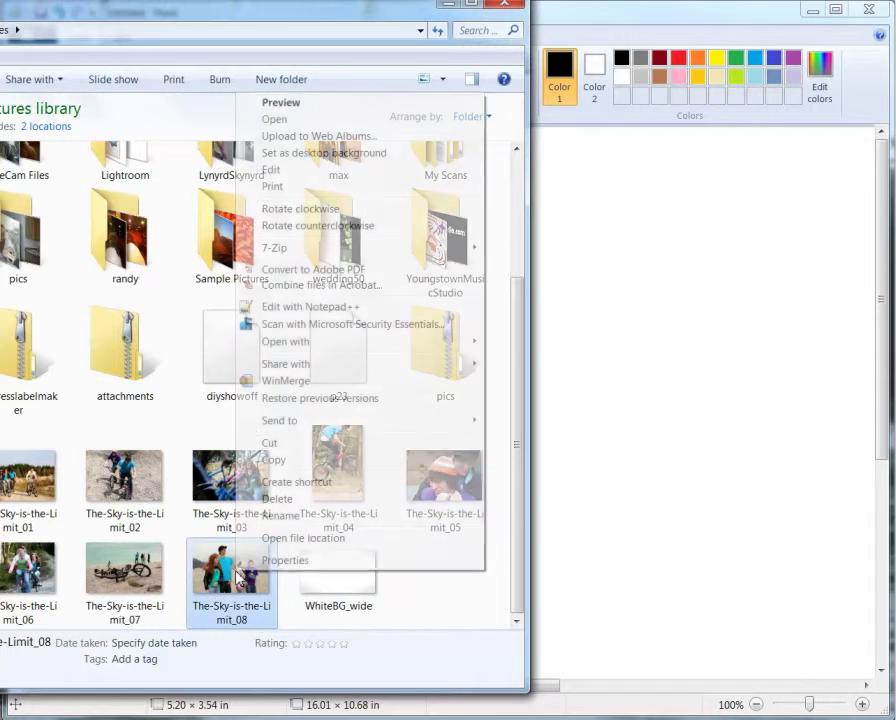
click(292, 102)
right_click(364, 267)
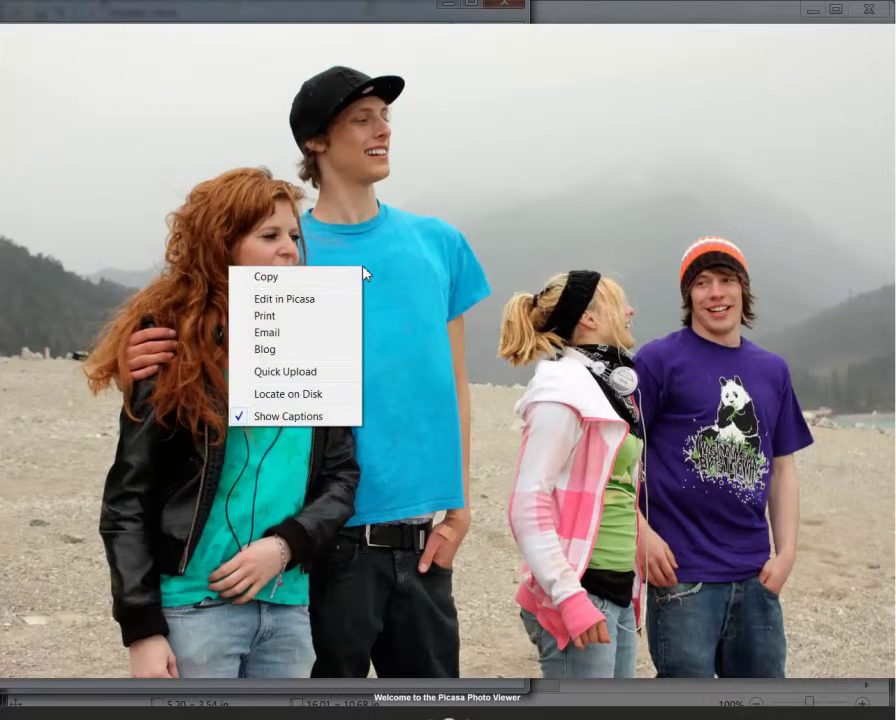
click(316, 285)
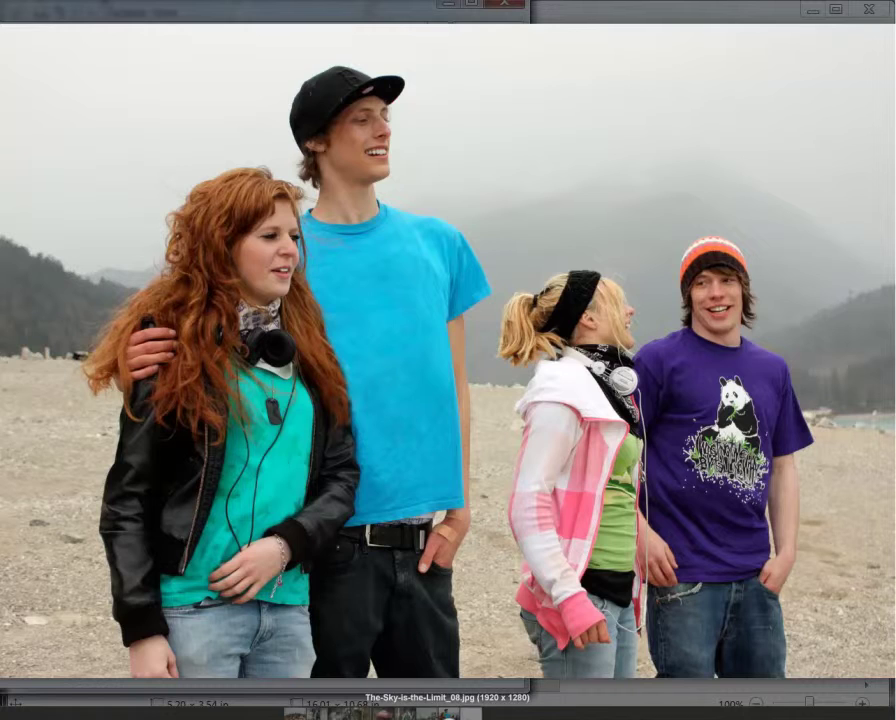
key(Escape)
- Paste the copied beach group photo onto the Paint canvas
click(646, 214)
key(ctrl+v)
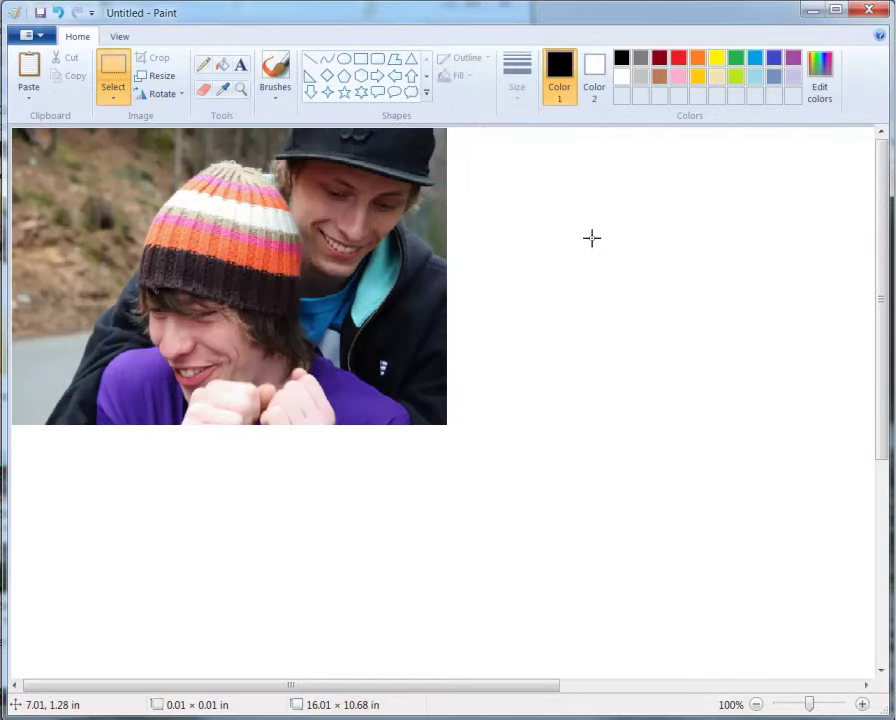
right_click(573, 243)
click(618, 293)
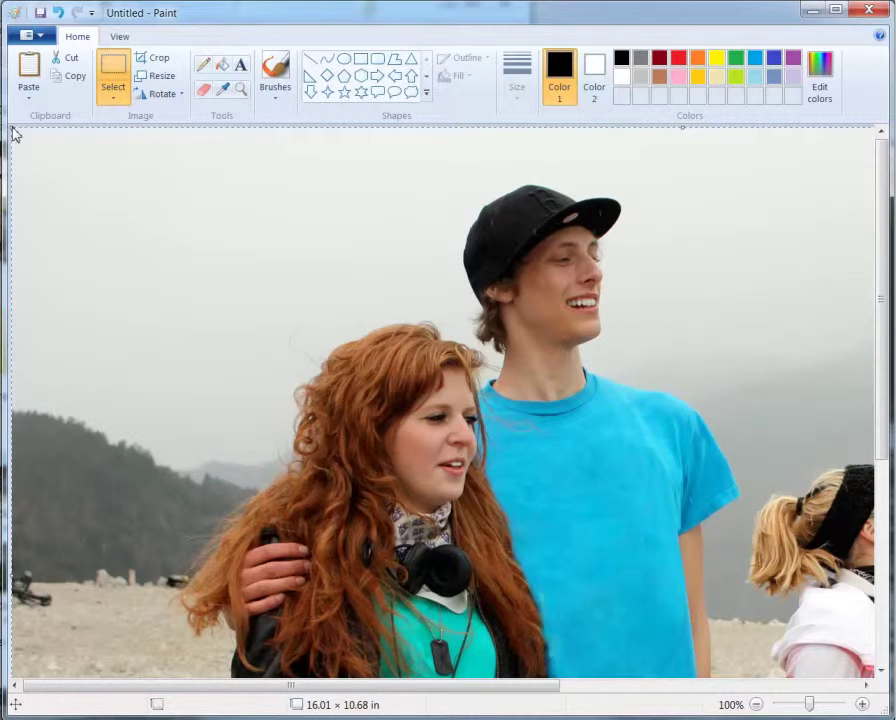
- Shrink the group photo roughly and move it up beside the beanie photo
drag(412, 302, 412, 476)
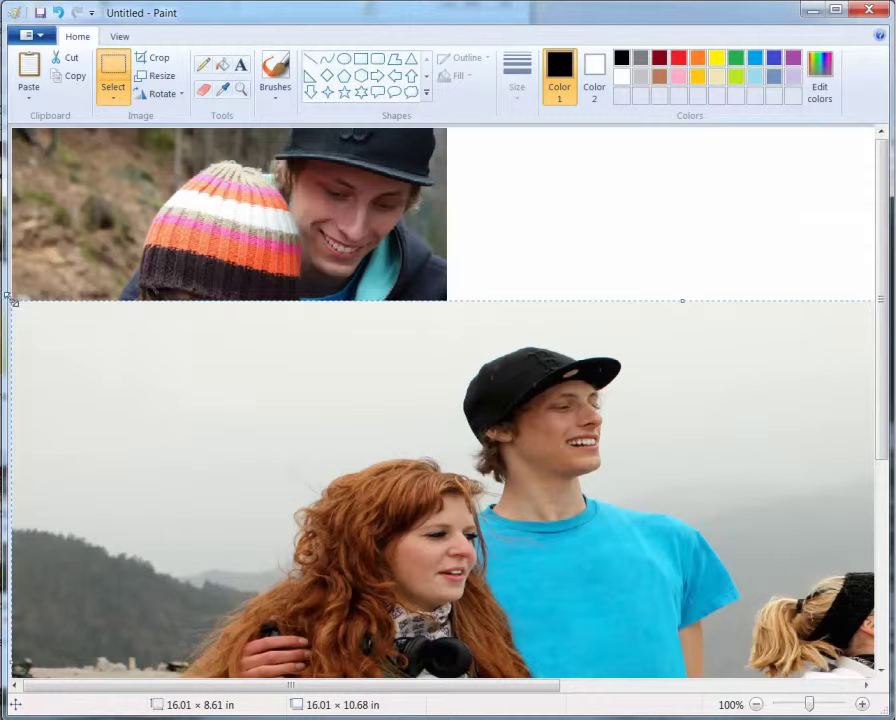
drag(12, 300, 306, 380)
drag(496, 503, 433, 281)
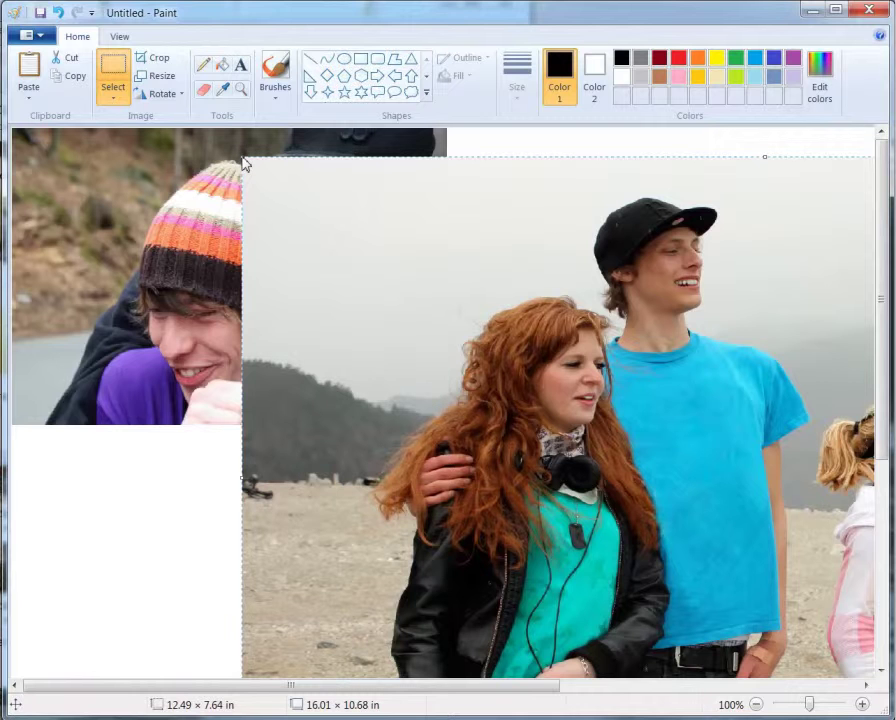
drag(243, 165, 250, 220)
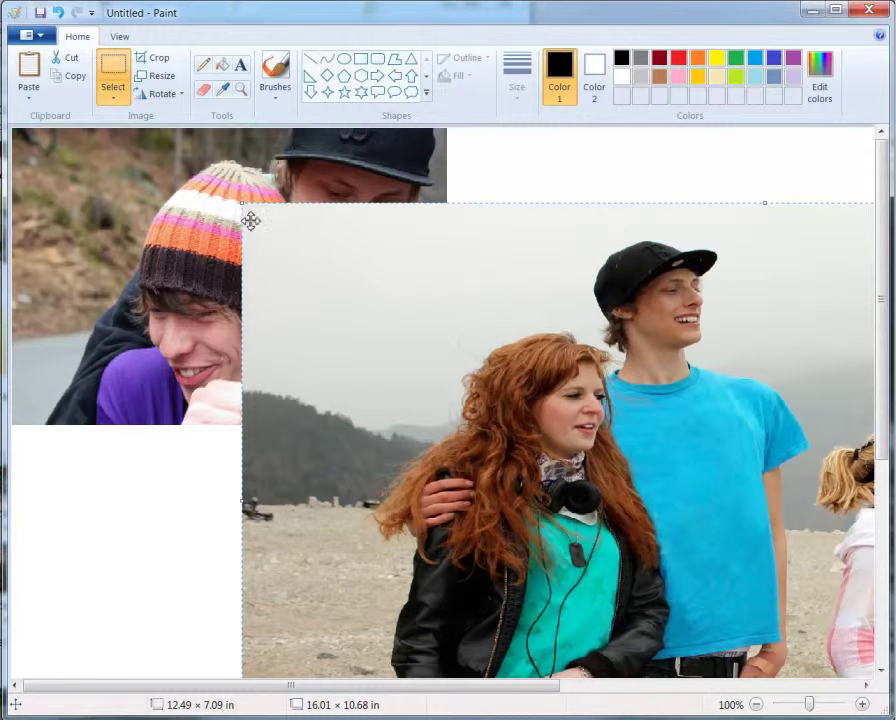
drag(240, 502, 450, 500)
drag(560, 490, 188, 410)
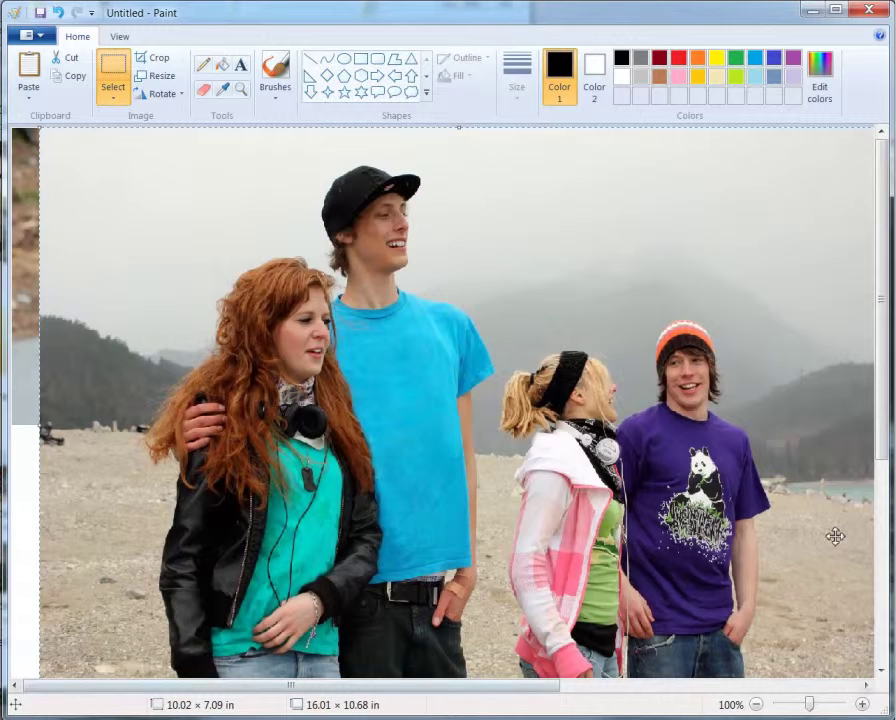
drag(882, 410, 881, 564)
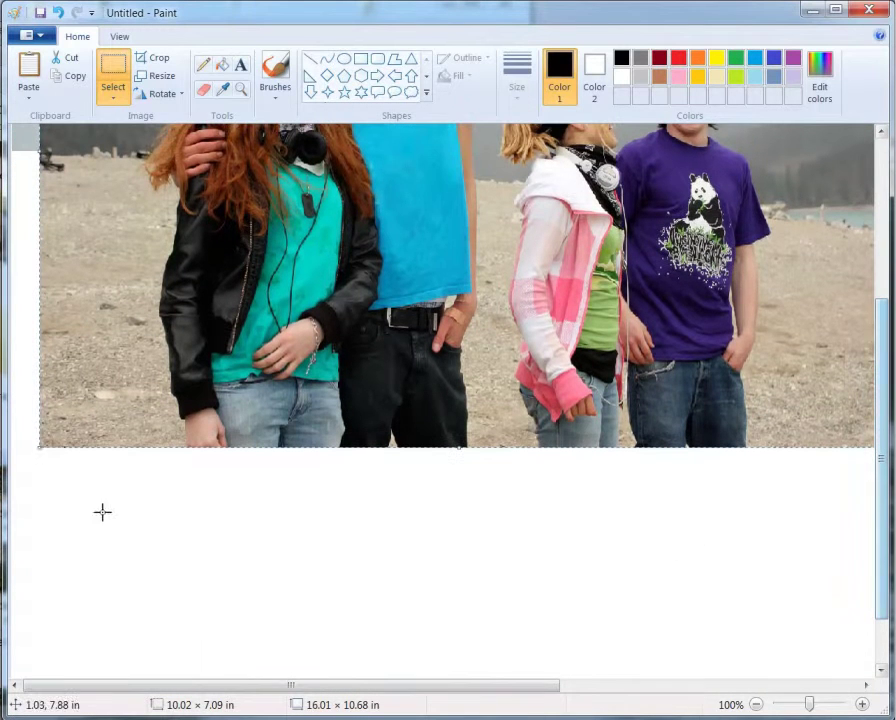
drag(35, 450, 334, 254)
drag(888, 468, 883, 308)
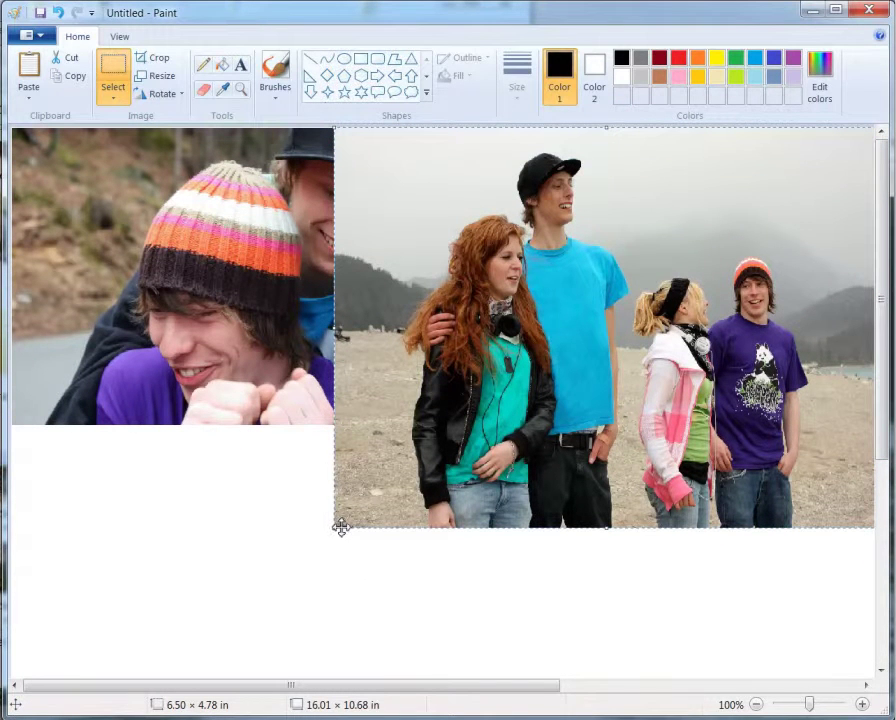
- Fine-tune the beach photo to 4.67 × 3.59 in, matching the first photo's height, and deselect it
drag(333, 530, 416, 455)
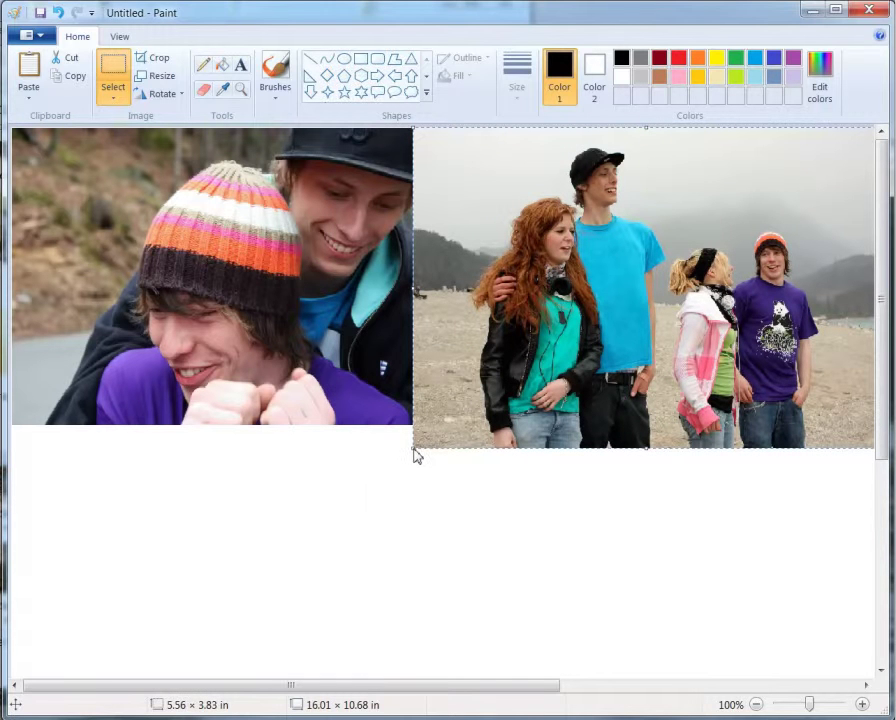
mouse_move(410, 453)
mouse_down()
mouse_move(423, 439)
mouse_move(408, 429)
mouse_up()
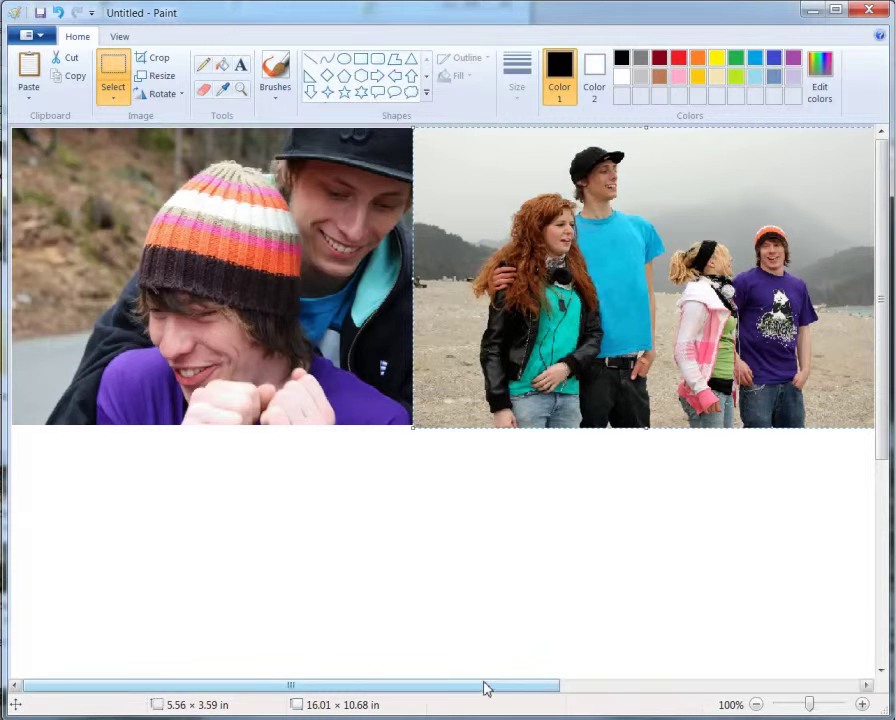
drag(484, 688, 632, 686)
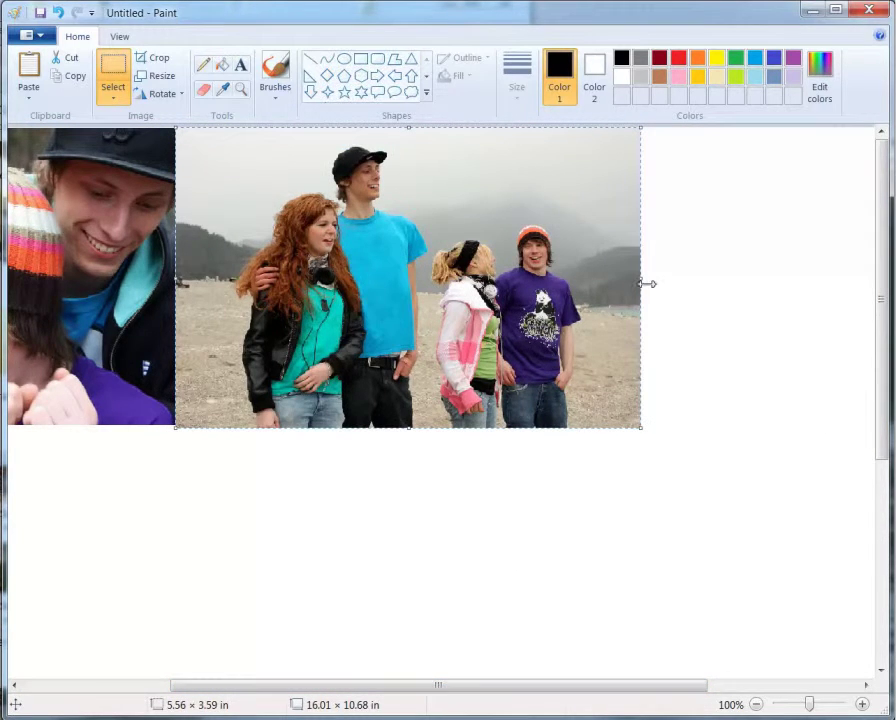
drag(645, 279, 567, 281)
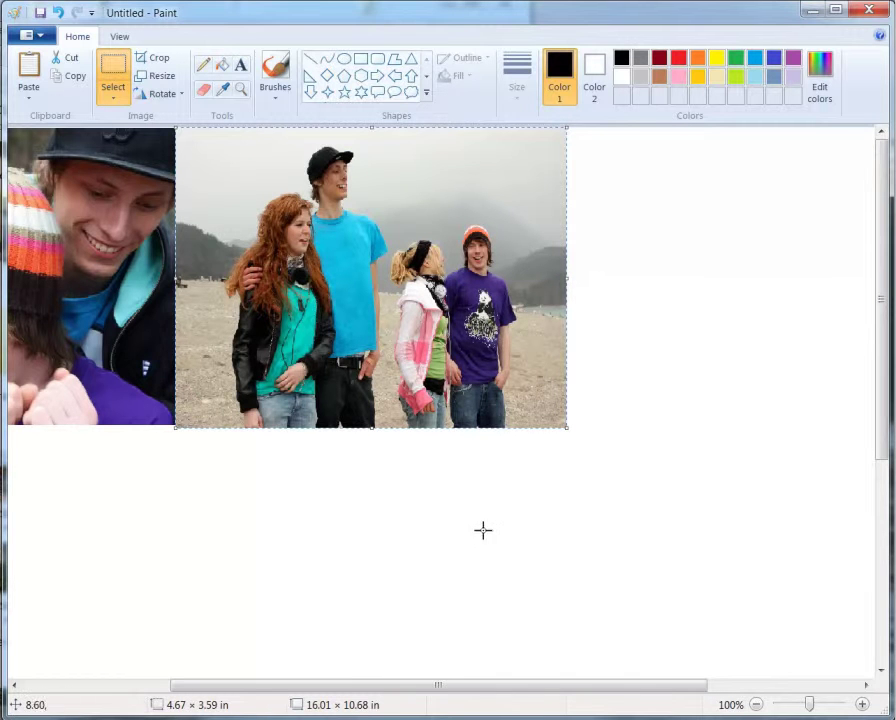
click(470, 524)
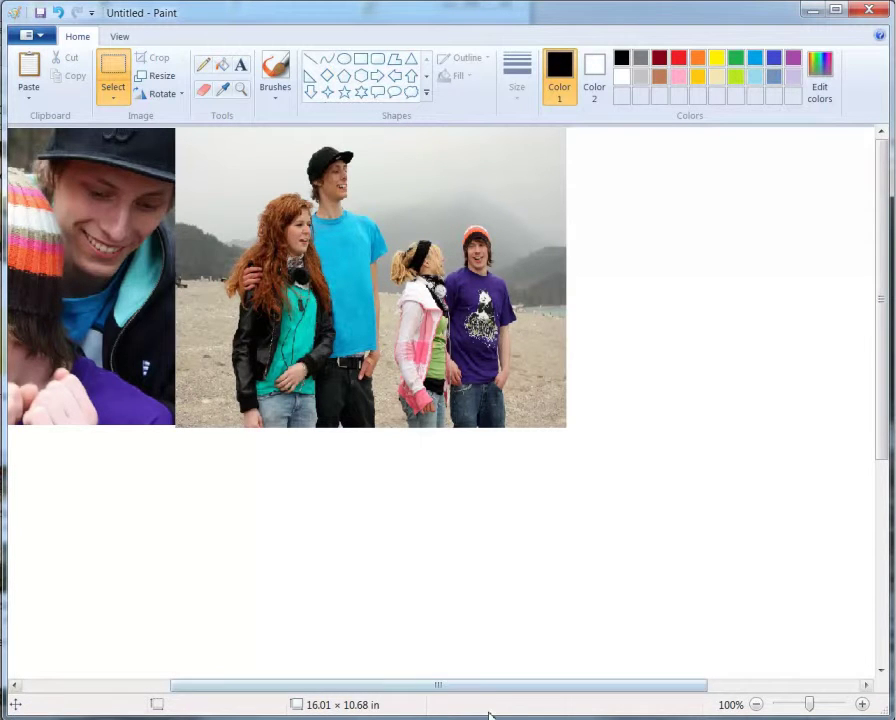
drag(511, 696, 324, 696)
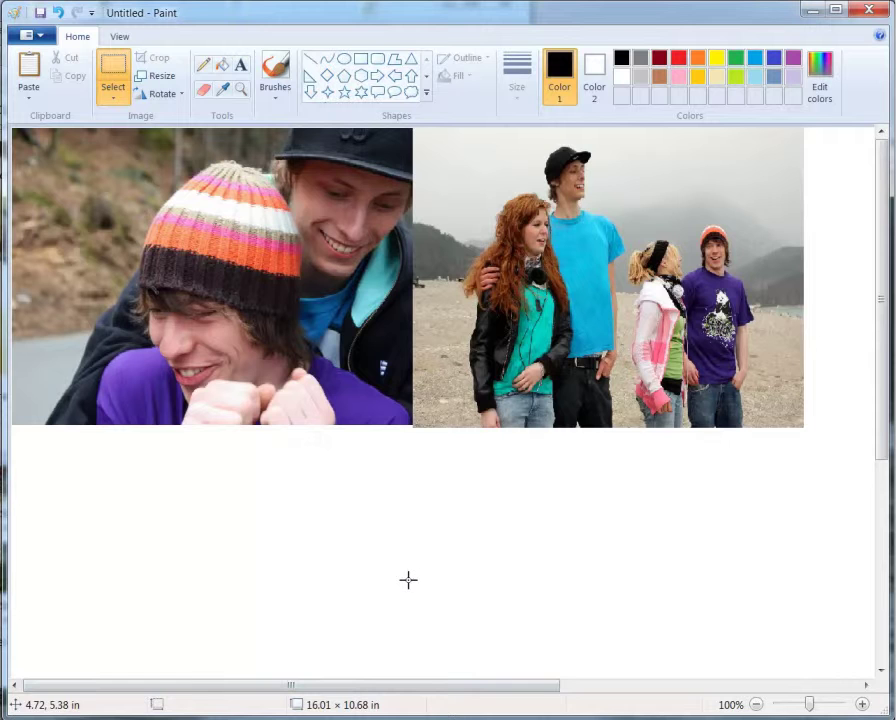
- Pull the canvas bottom and right edges in to 9.45 × 3.54 in, ending at the photos' edges
drag(876, 366, 870, 590)
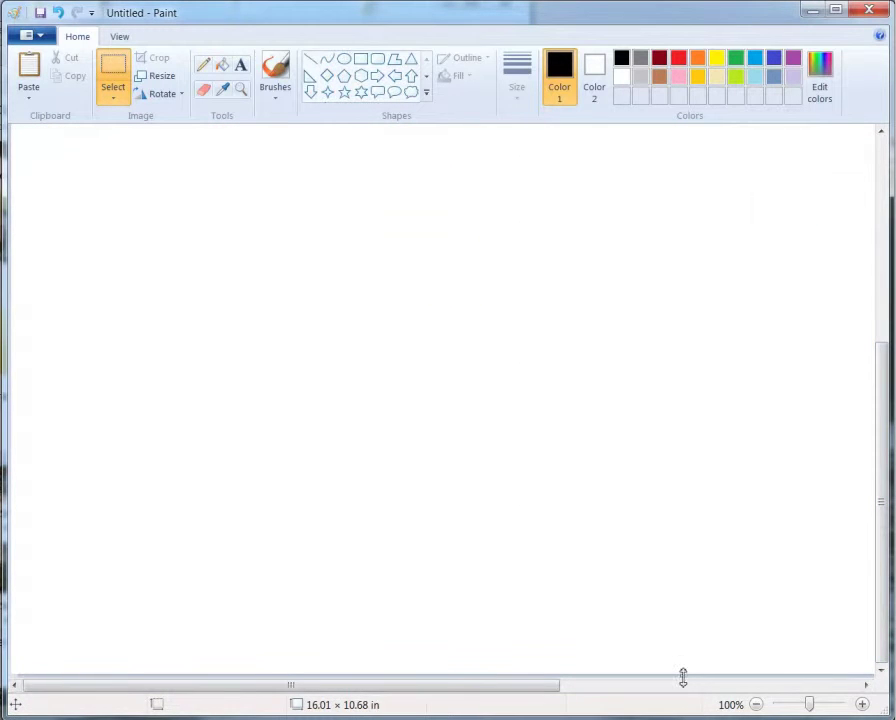
drag(681, 676, 677, 242)
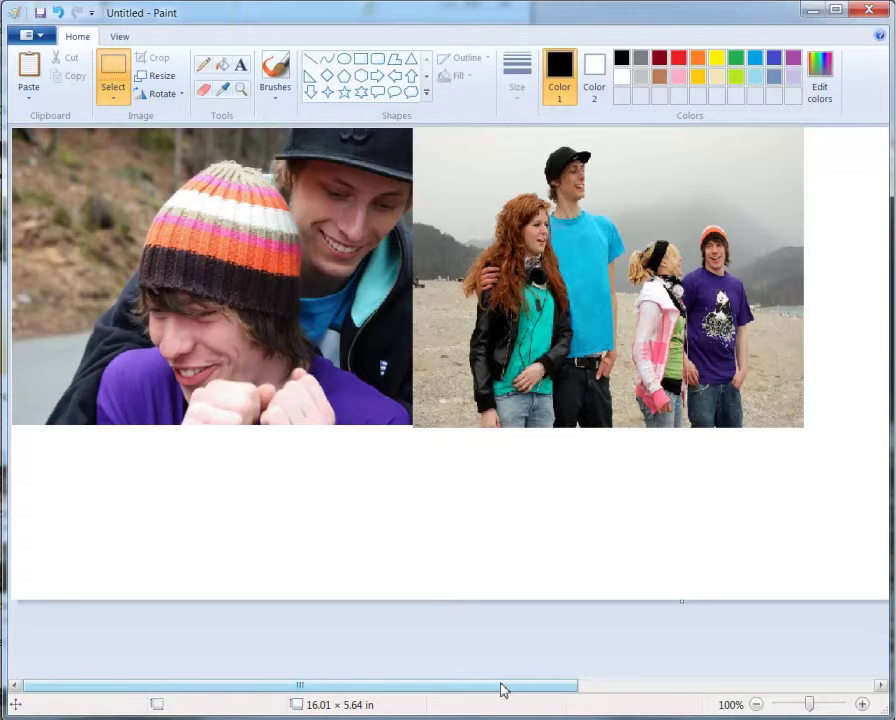
drag(502, 686, 518, 688)
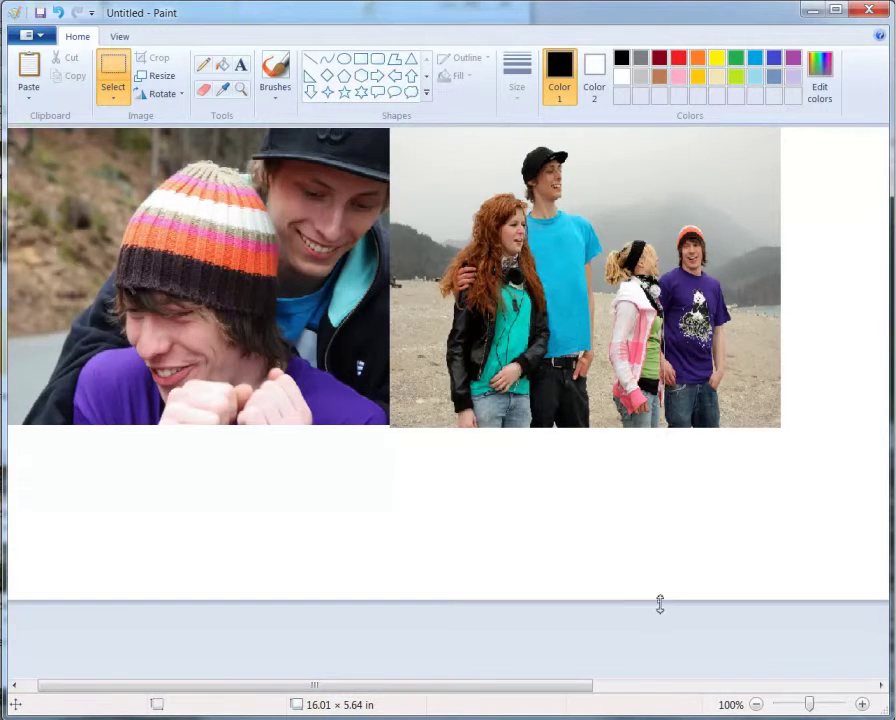
drag(660, 604, 663, 428)
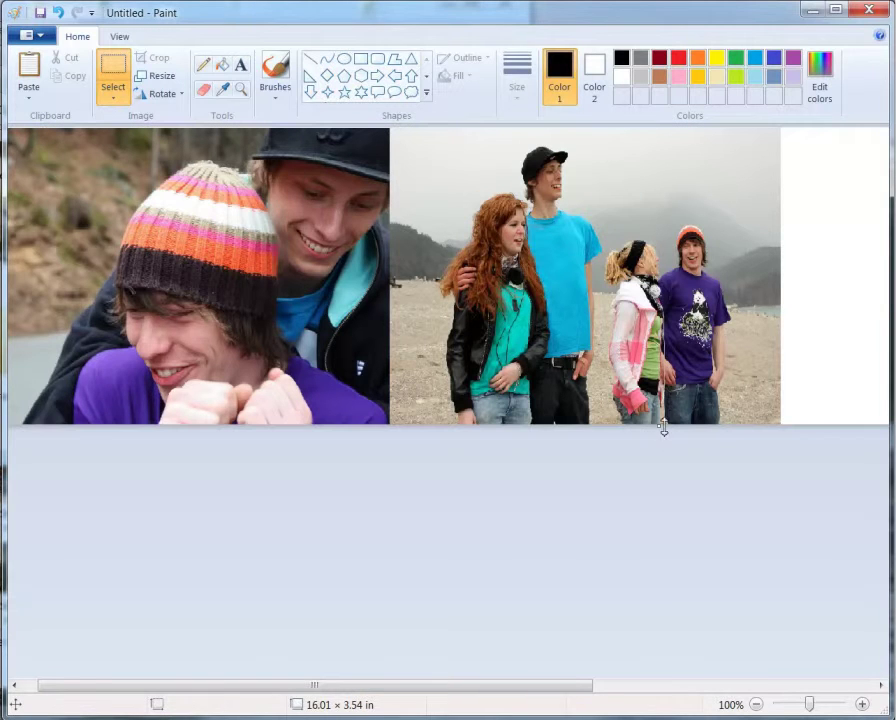
drag(583, 690, 858, 650)
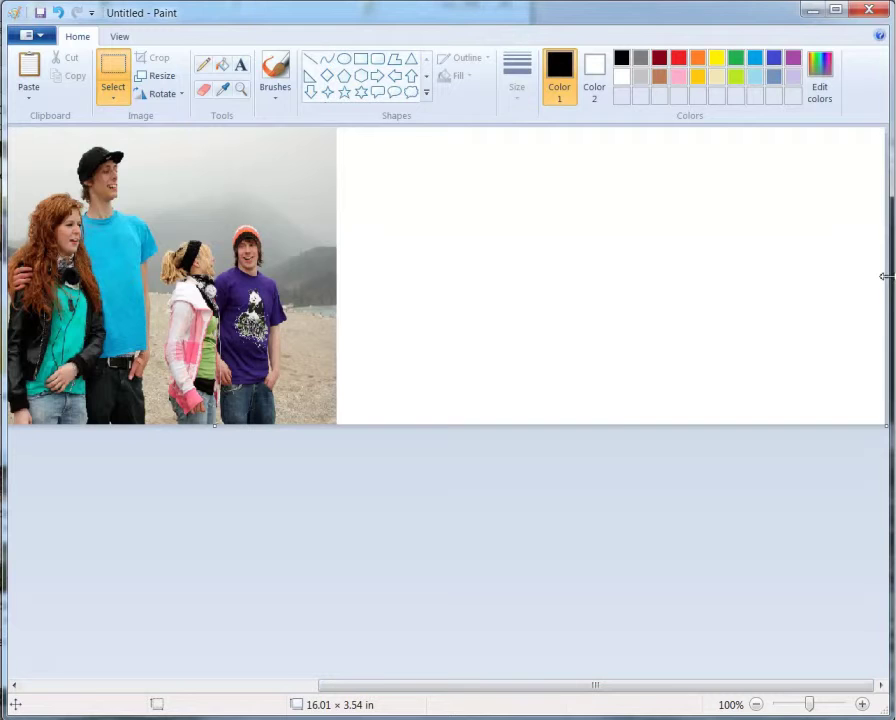
drag(885, 276, 339, 298)
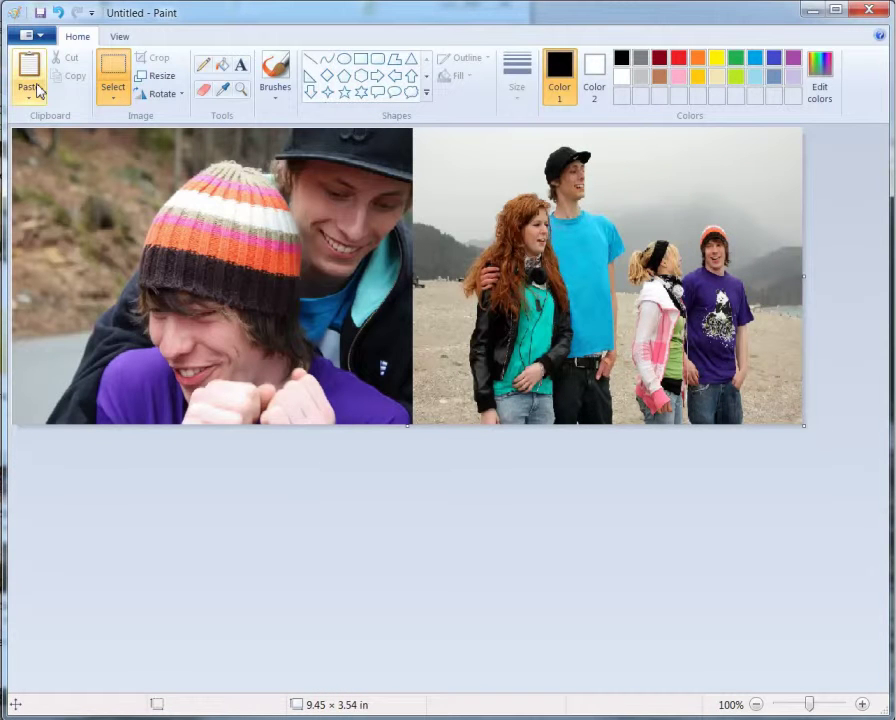
- Save the collage as a JPEG file named a111
click(40, 14)
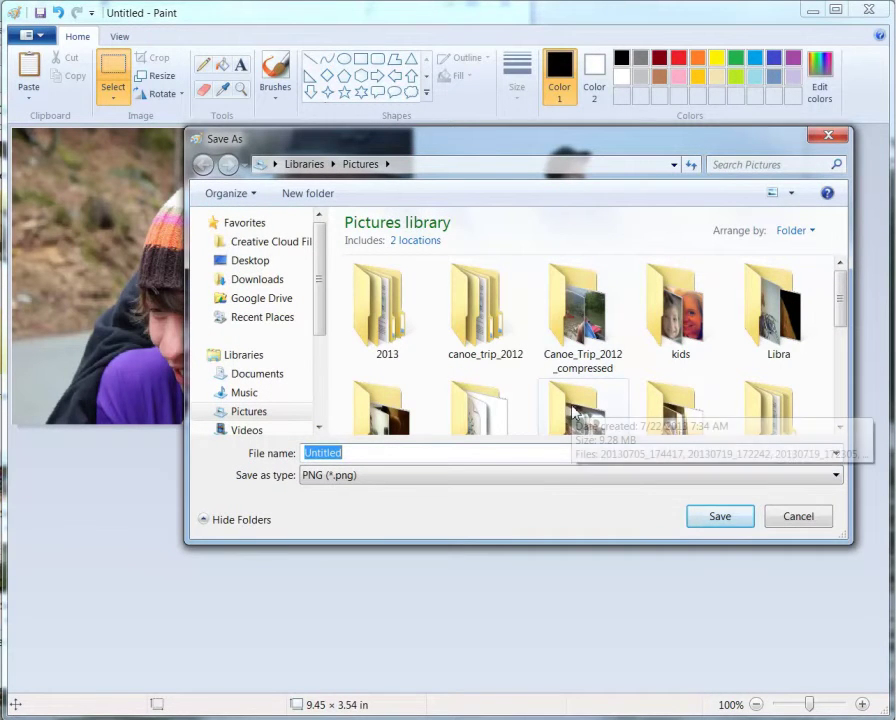
text(a111)
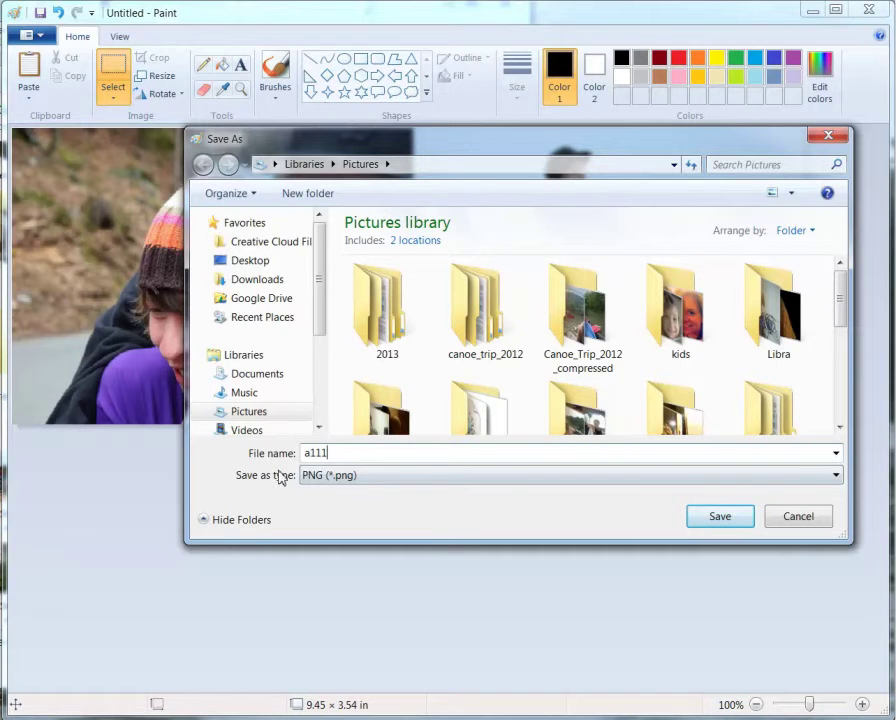
click(352, 484)
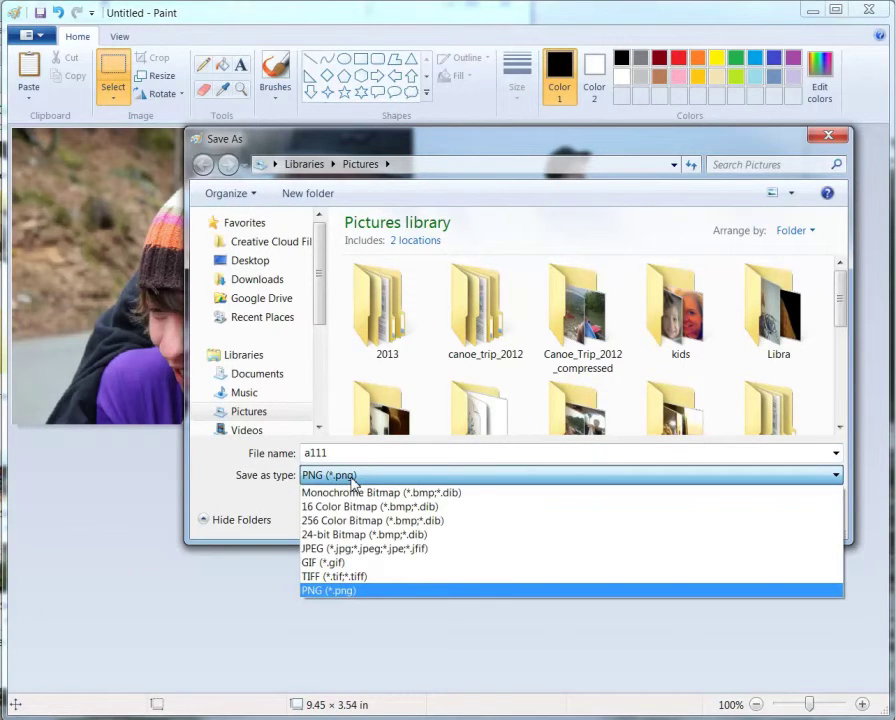
click(405, 549)
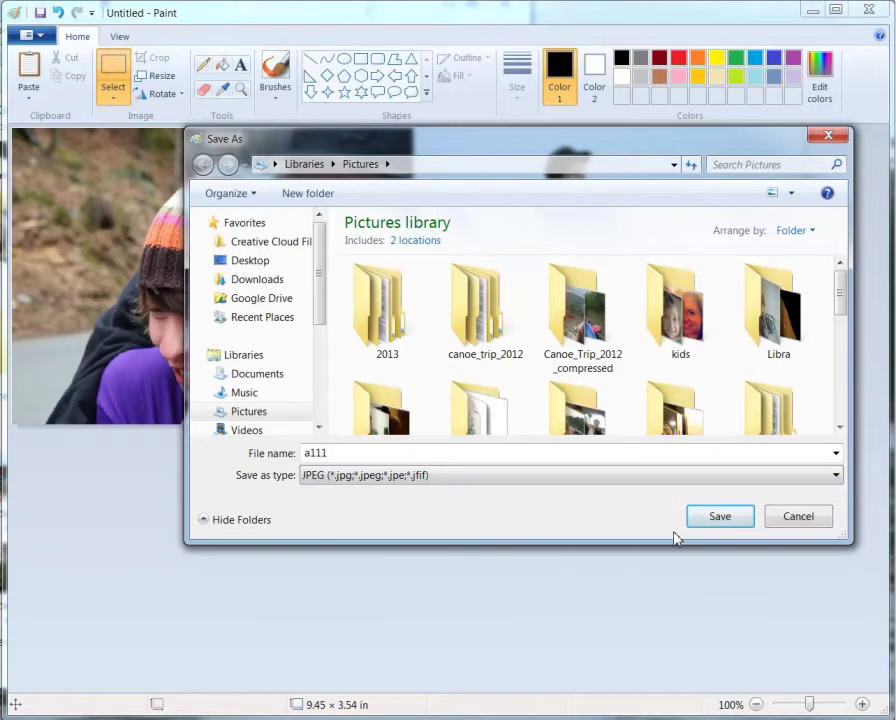
click(731, 520)
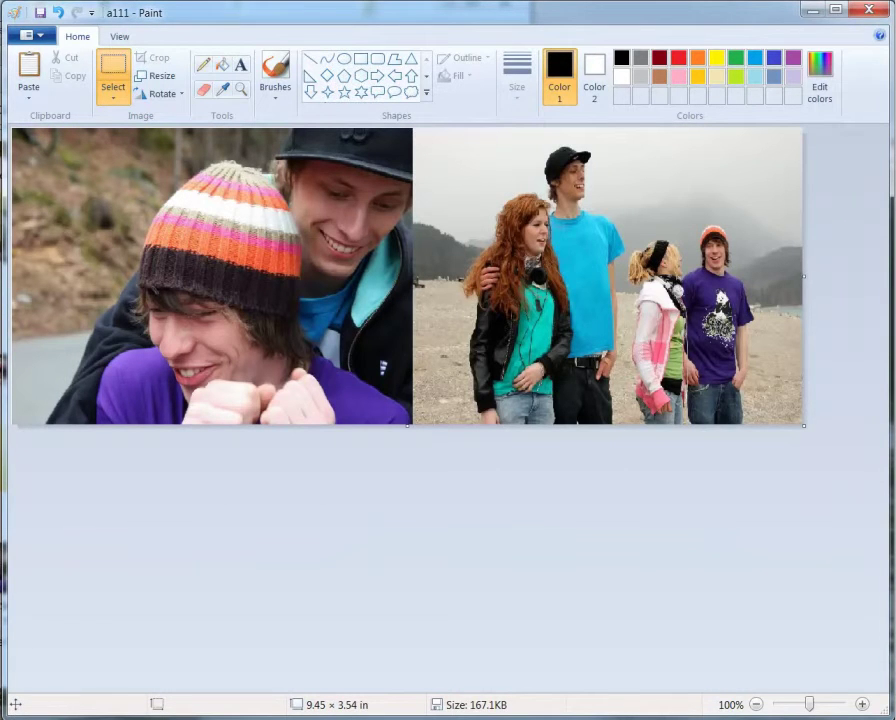
key(alt+Tab)
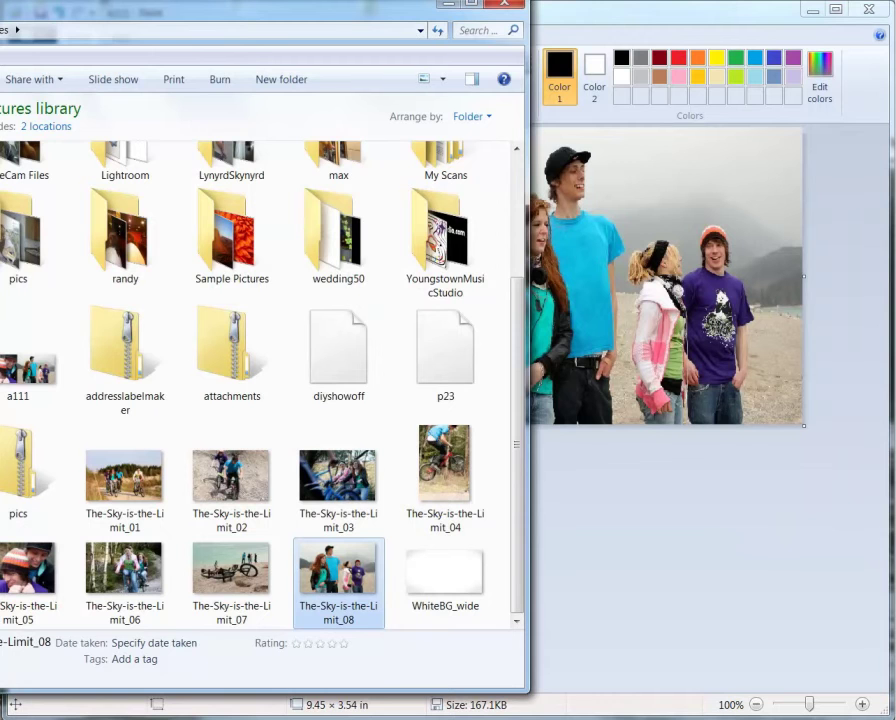
double_click(220, 18)
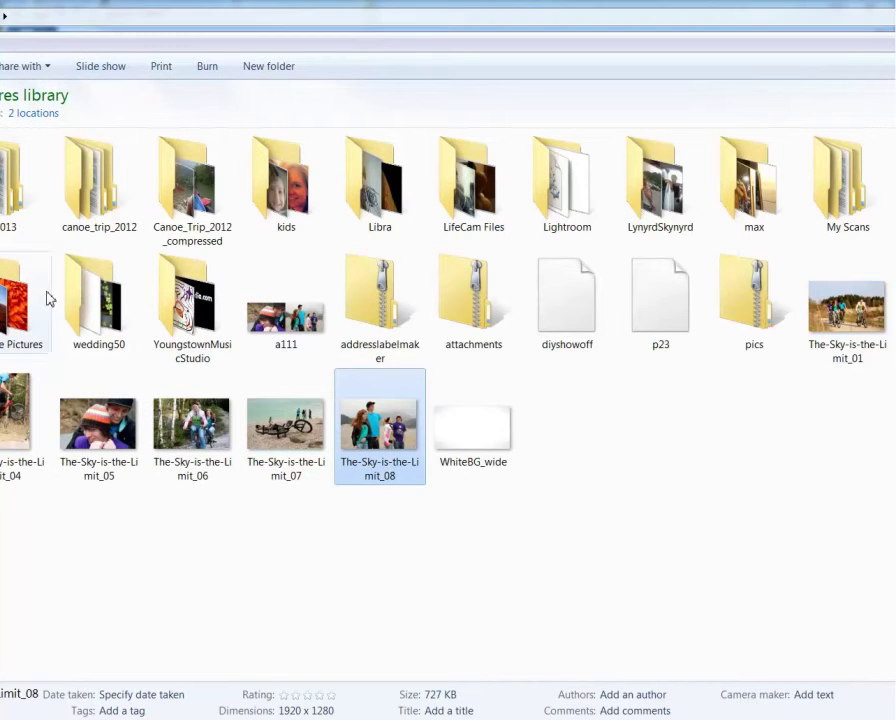
click(298, 342)
right_click(292, 338)
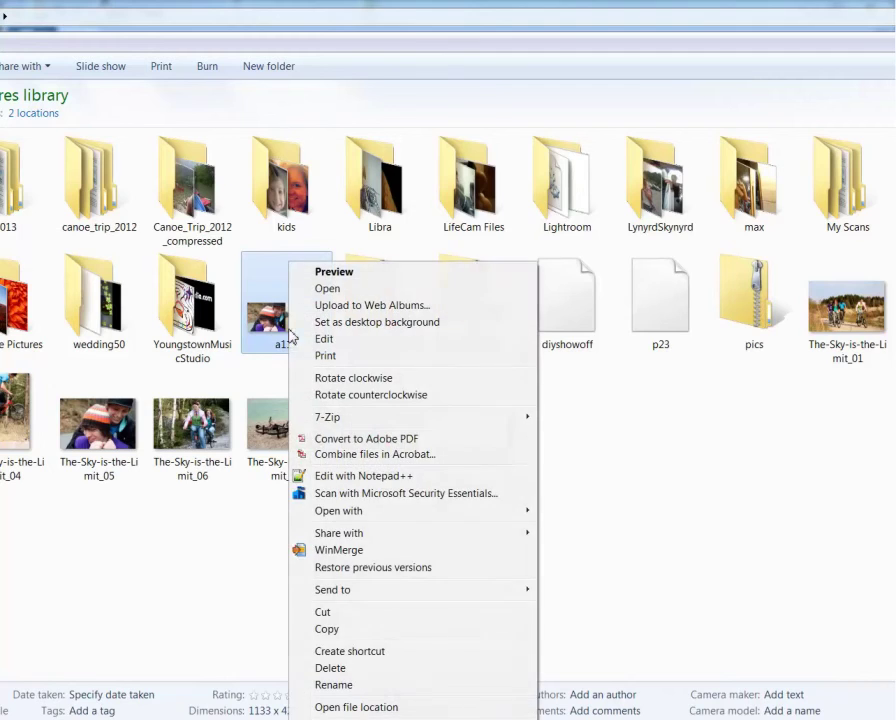
click(362, 274)
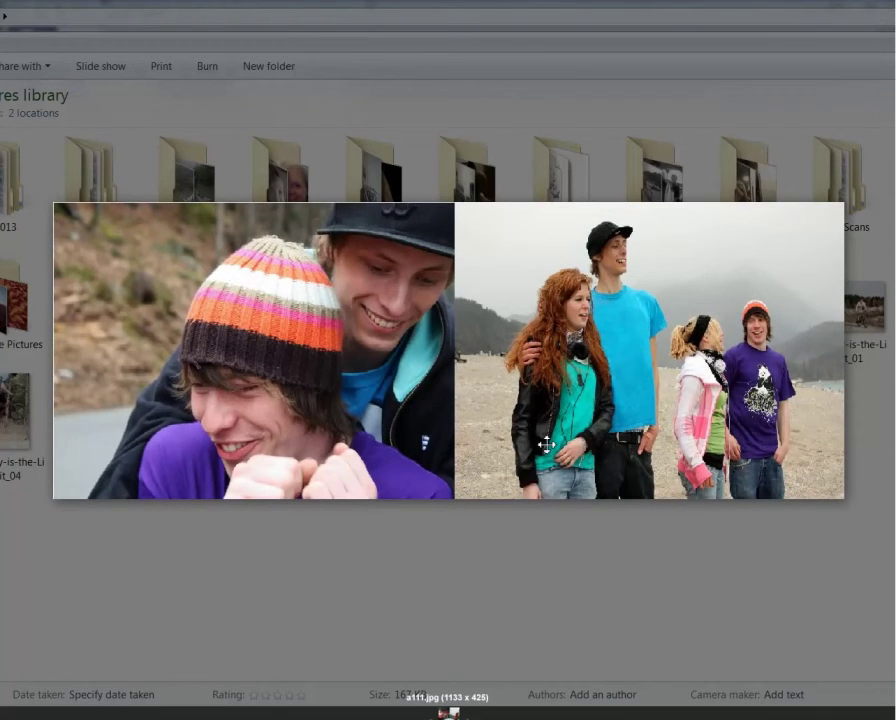
key(Escape)
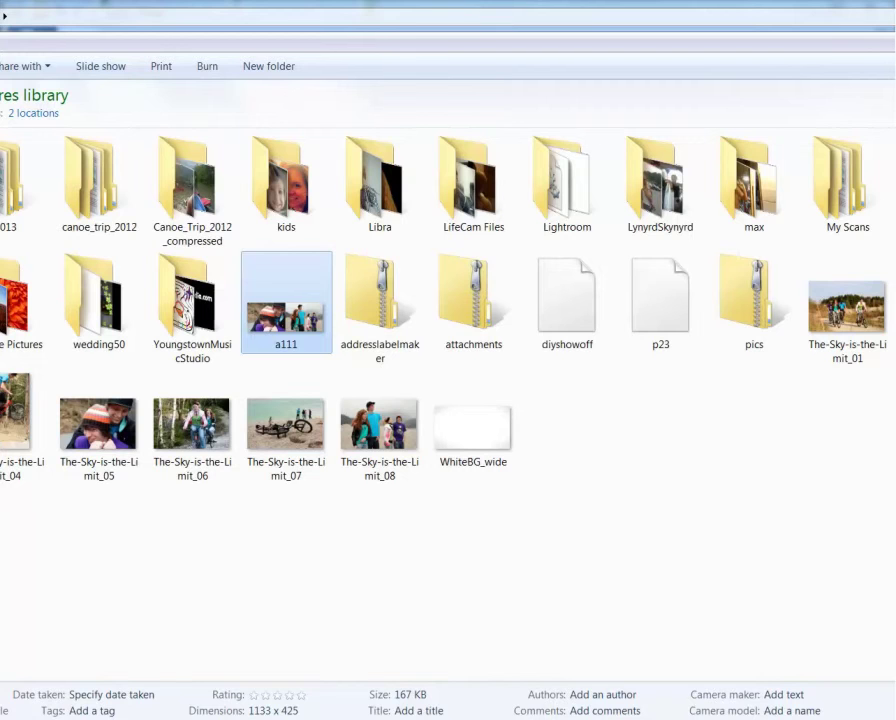